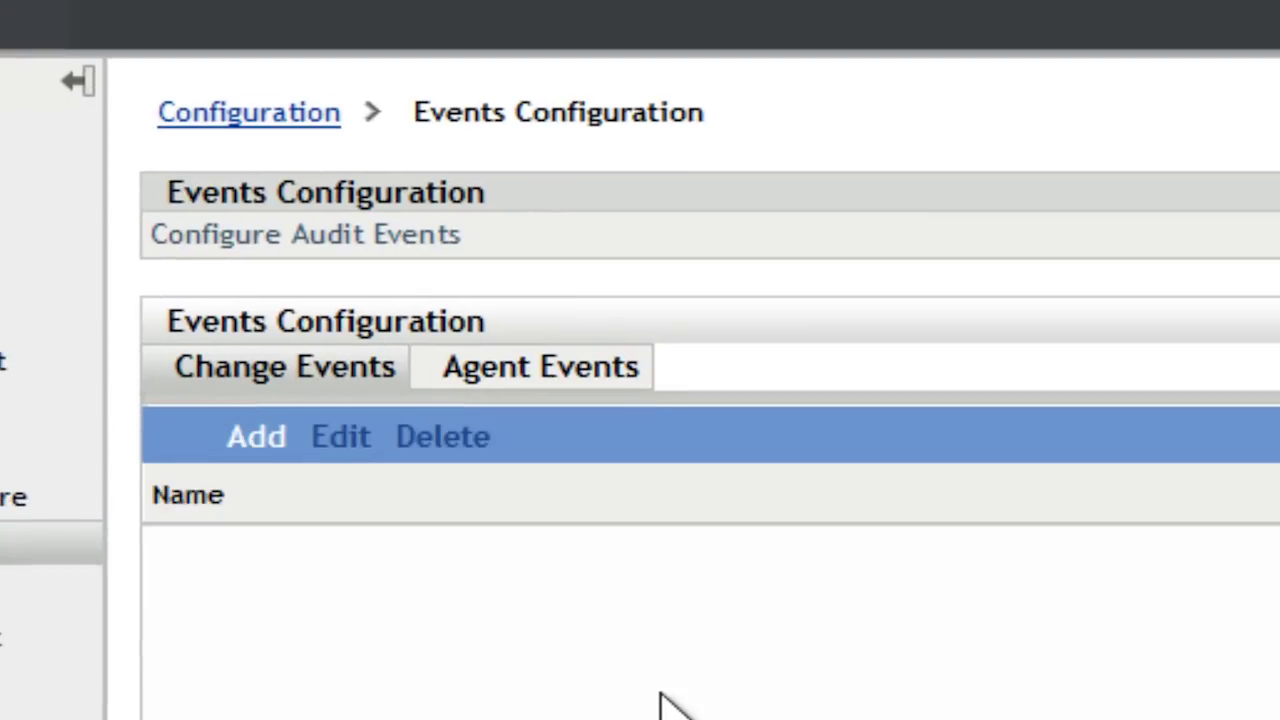
- Add all Bundles change events to auditing, classified as Major and kept for 60 days
left_click(256, 436)
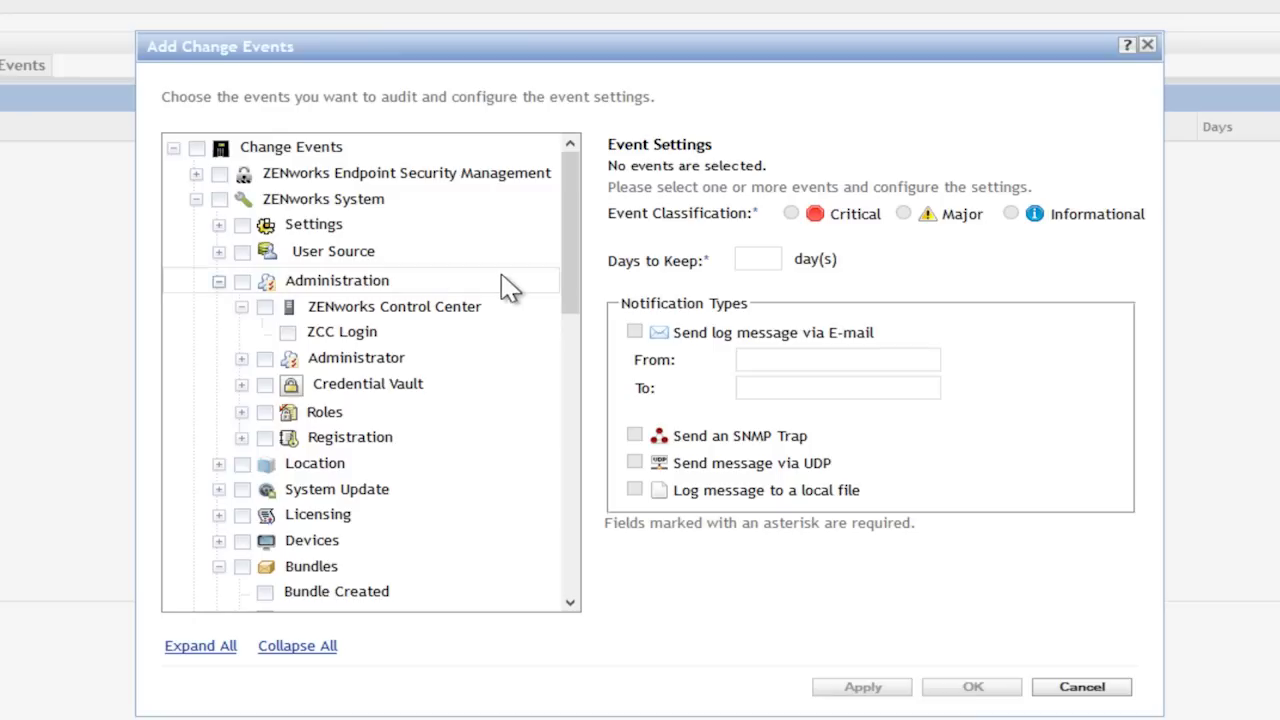
left_click_drag(577, 253, 586, 457)
scroll(543, 271, "up", 5)
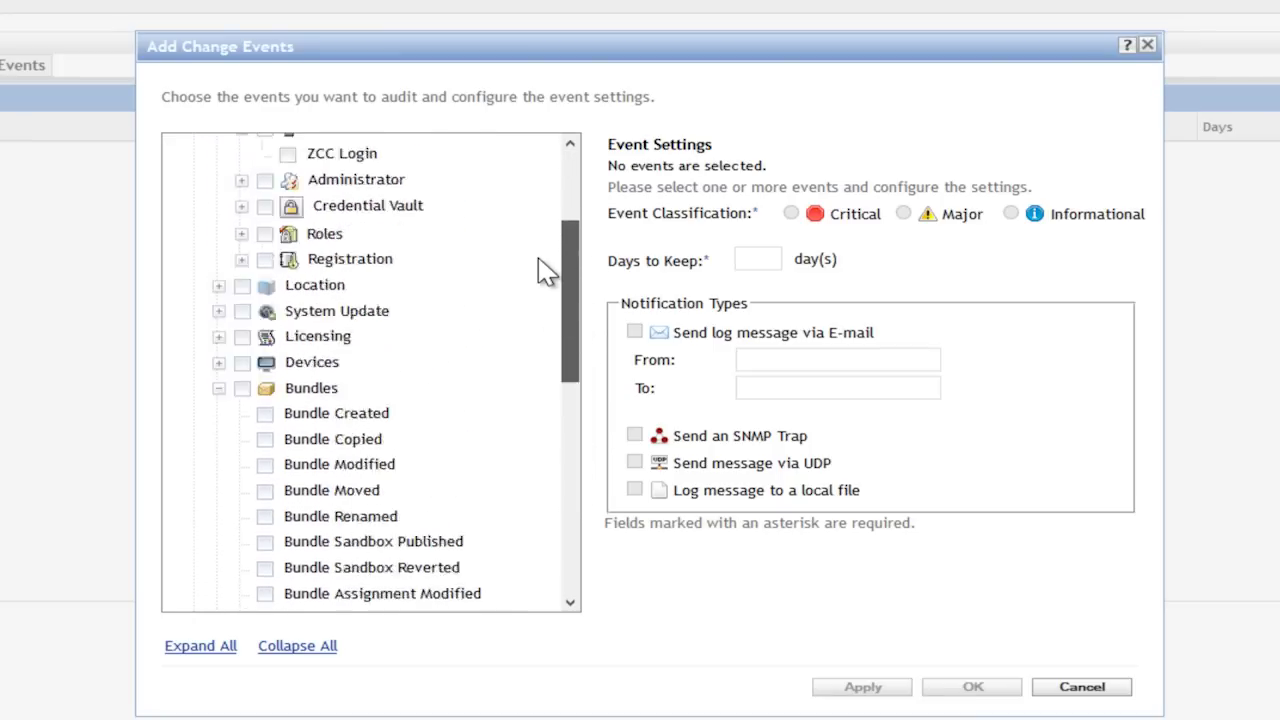
left_click(242, 553)
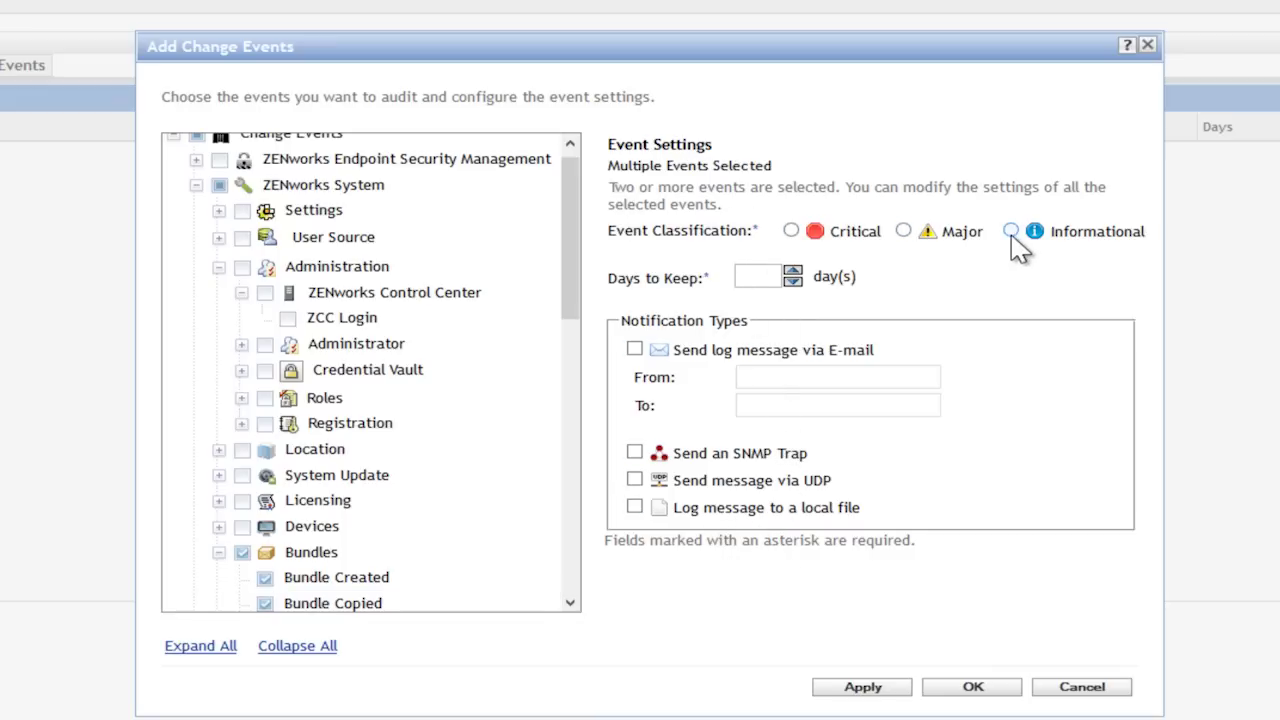
left_click_drag(578, 330, 590, 461)
left_click(903, 231)
left_click(770, 271)
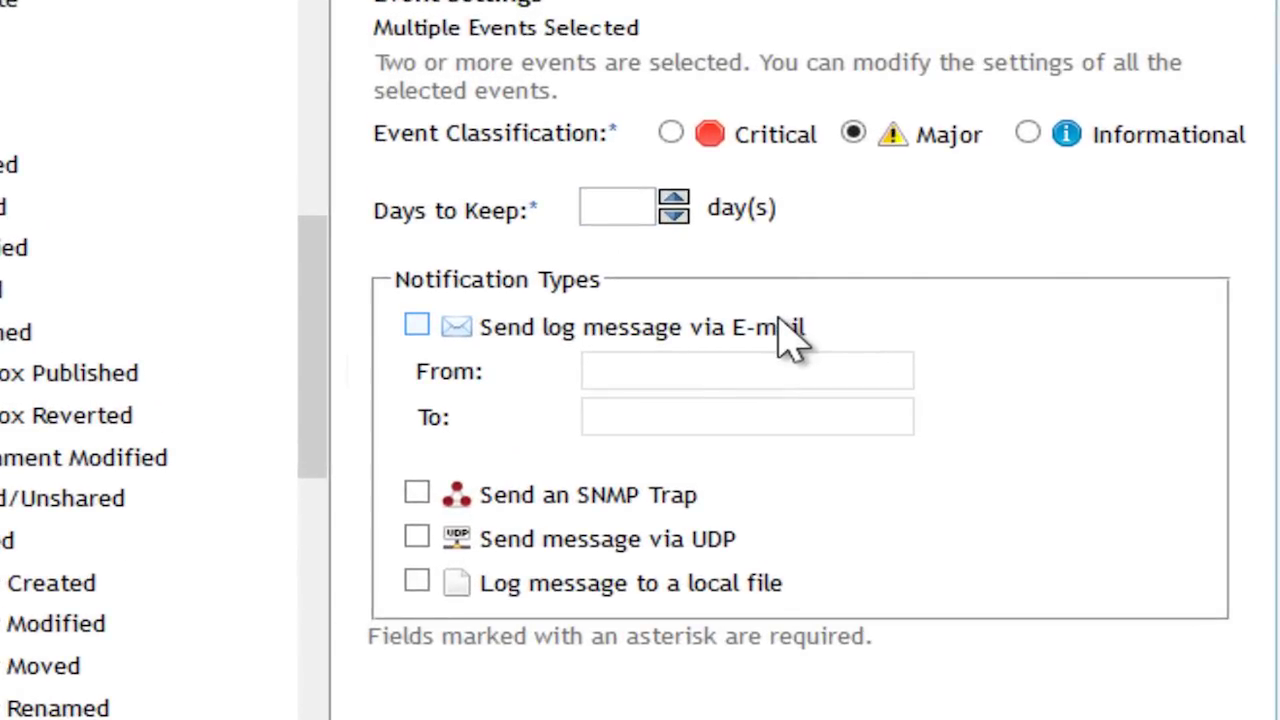
type("60")
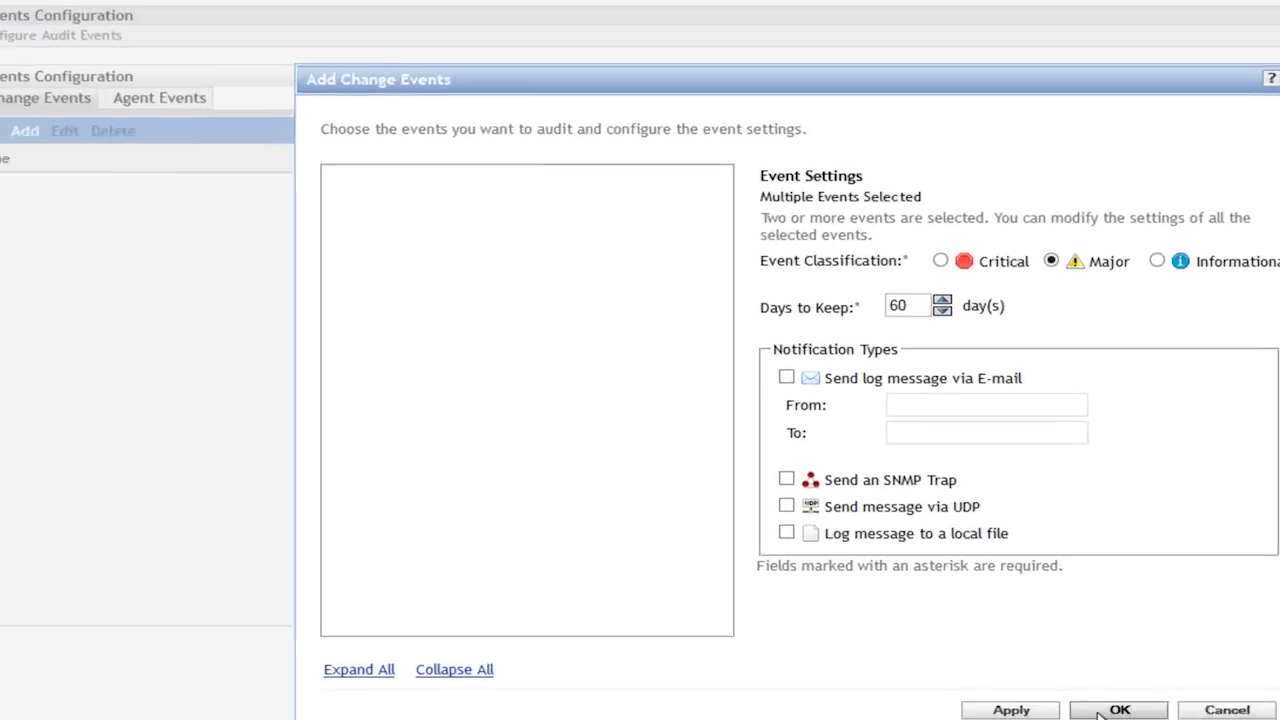
- Save the Bundles audit settings, then browse the Agent Events list down to File Activity Details
left_click(1112, 700)
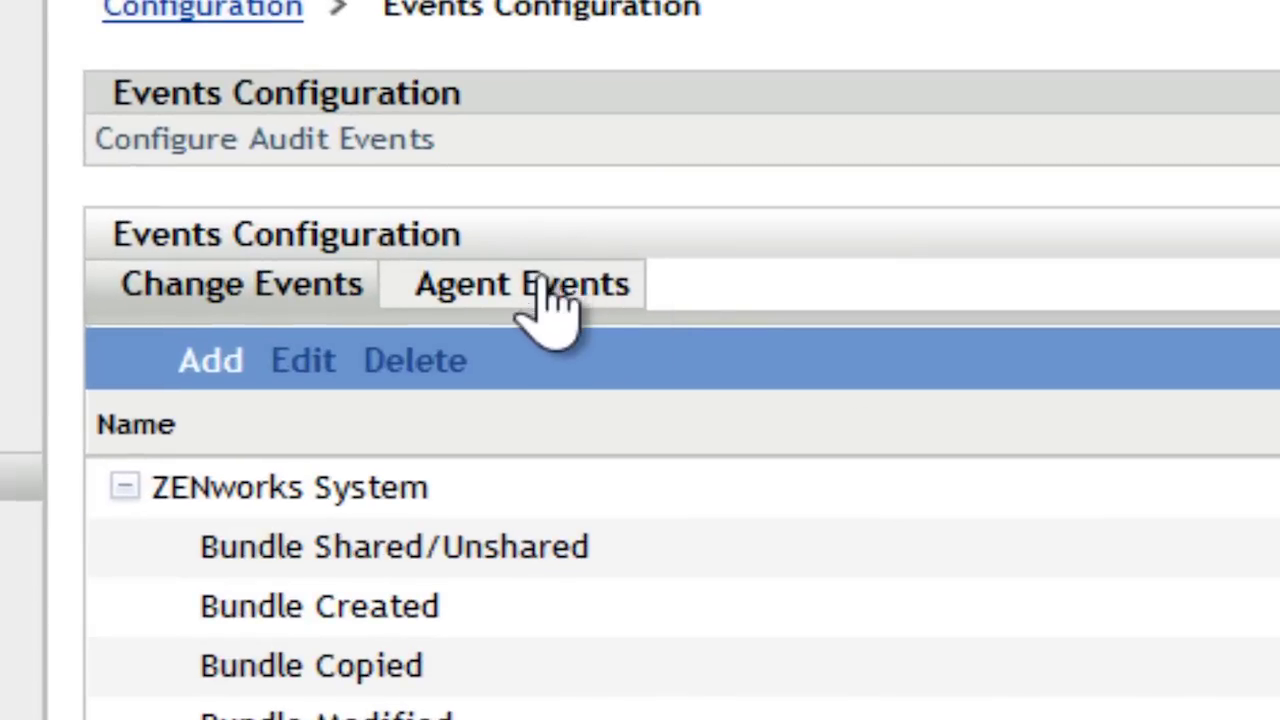
left_click(540, 284)
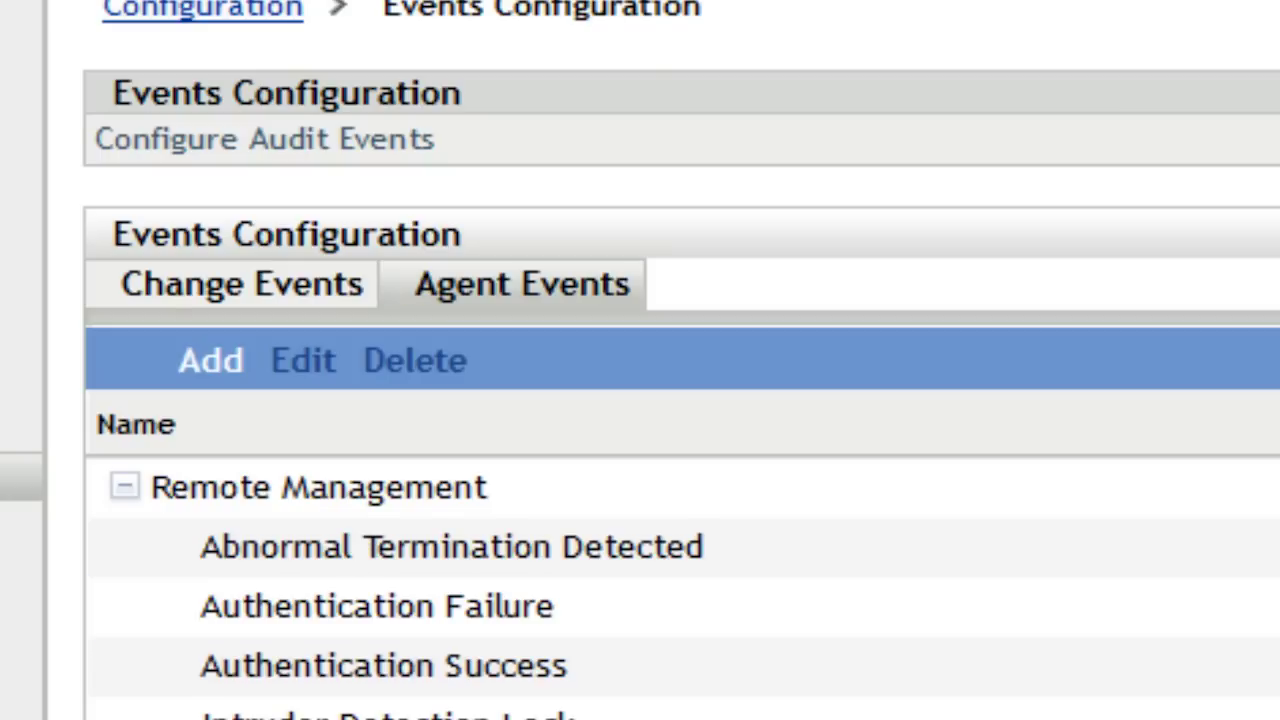
scroll(586, 614, "down", 1)
scroll(680, 450, "down", 10)
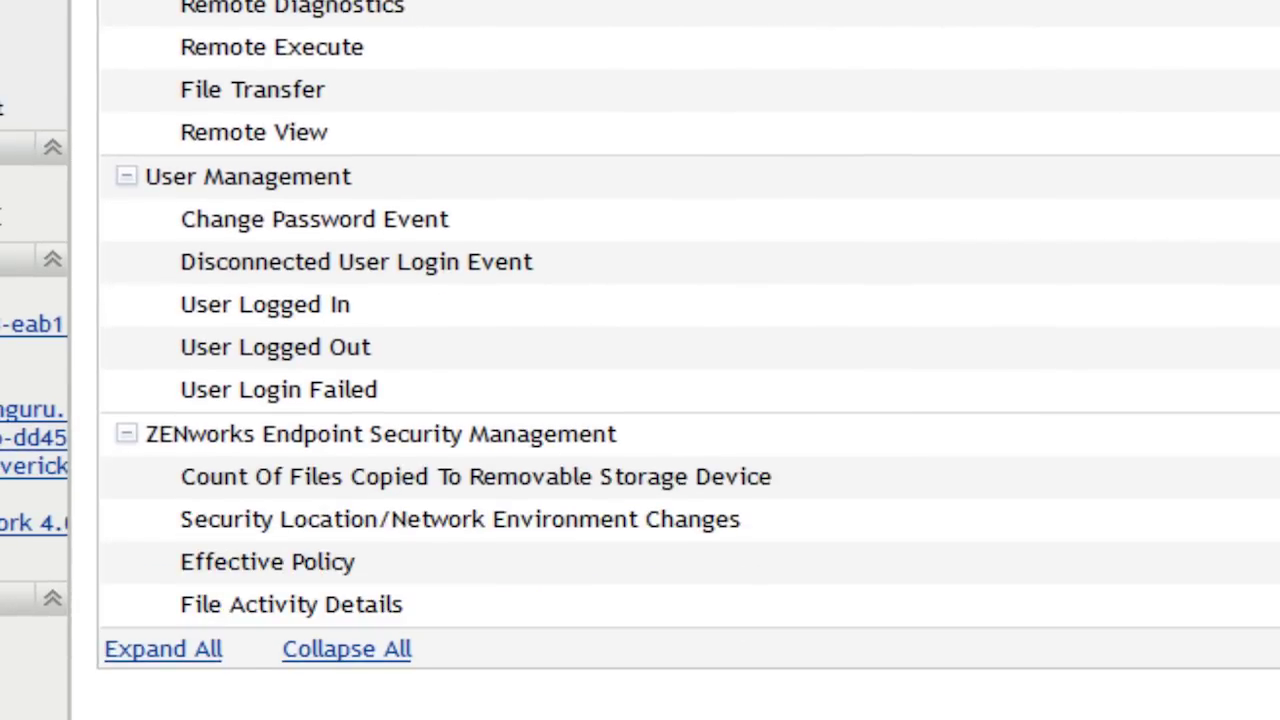
left_click(291, 605)
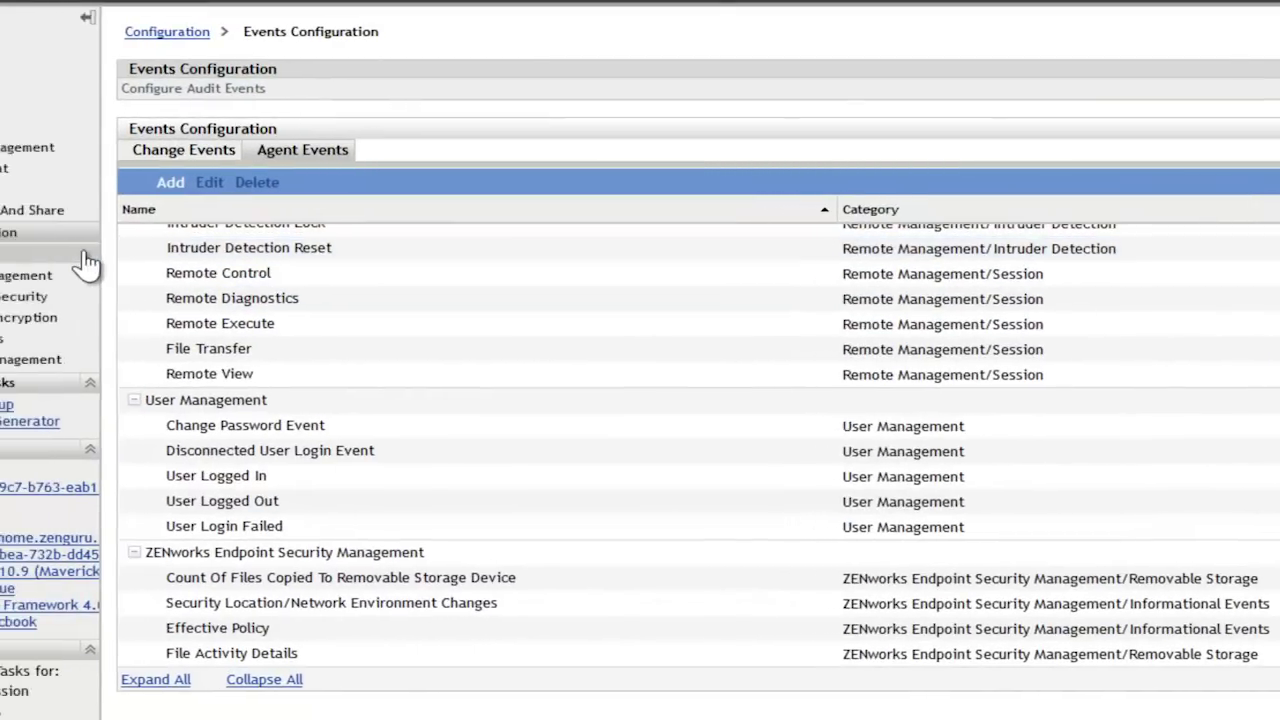
- On the audit Dashboard, set a Custom time range starting 10/28/2013
left_click(197, 256)
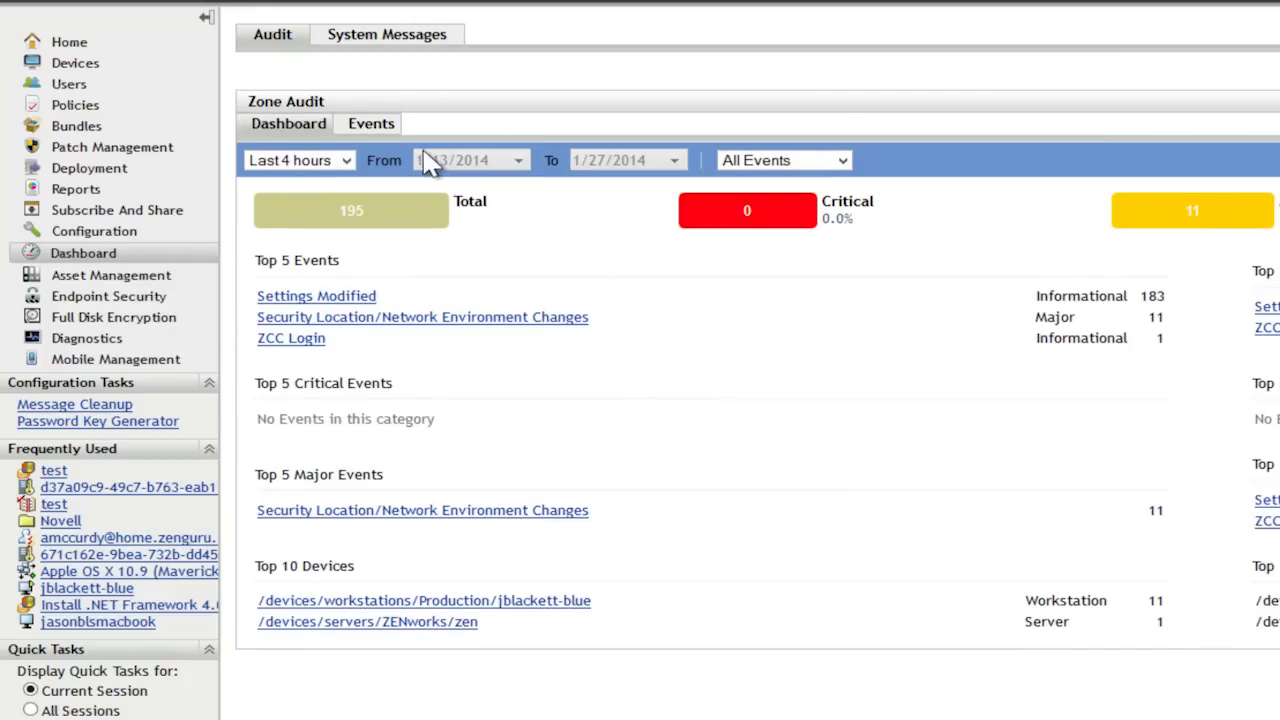
left_click(346, 160)
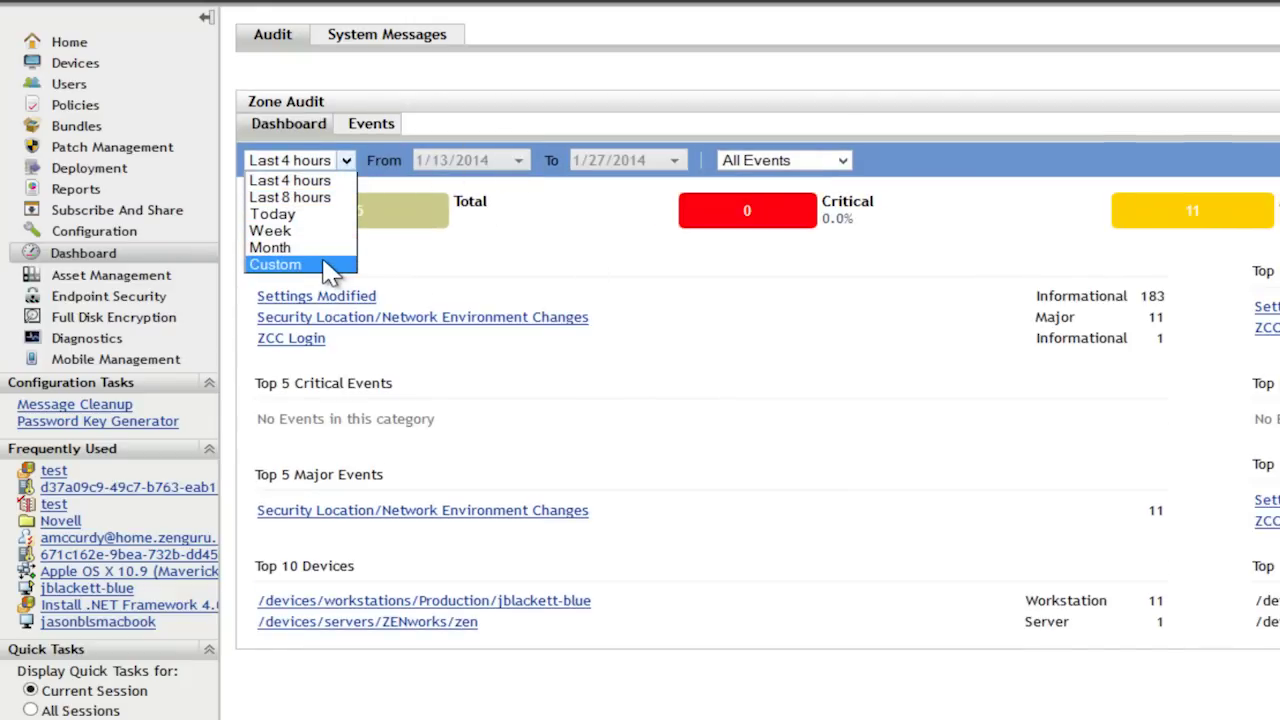
left_click(329, 264)
left_click(519, 162)
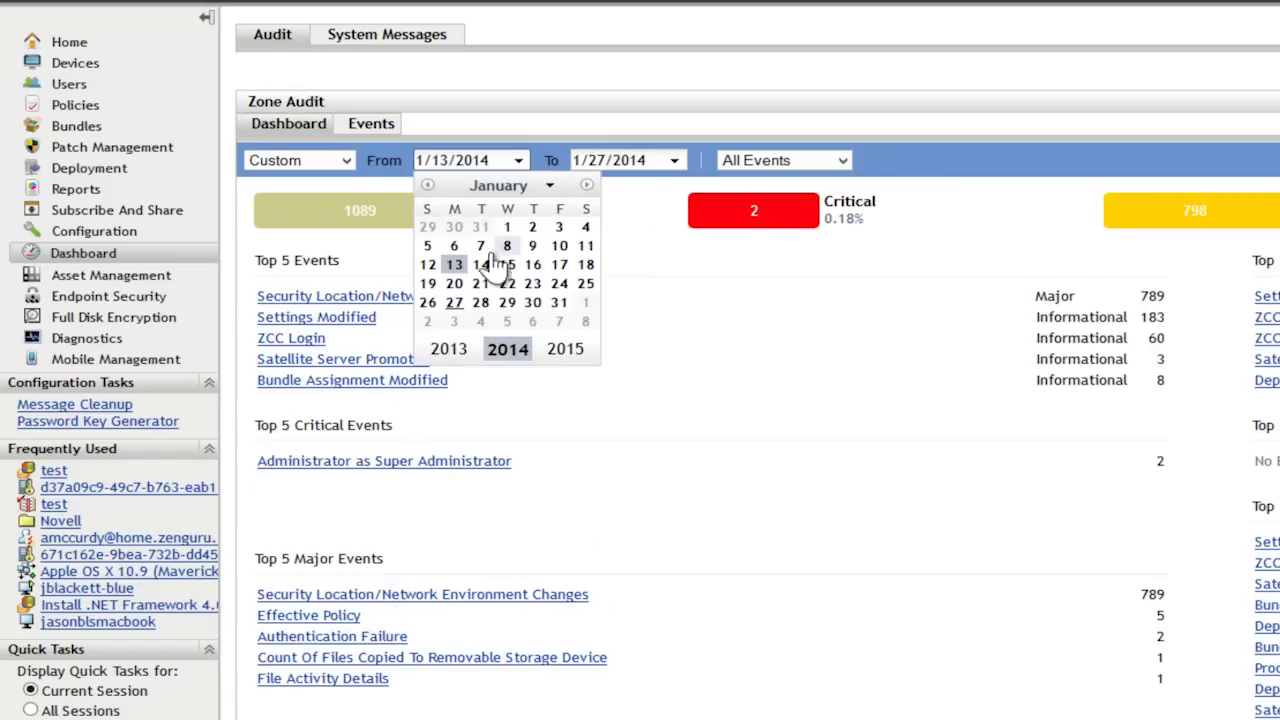
left_click(428, 186)
left_click(428, 186)
left_click(428, 186)
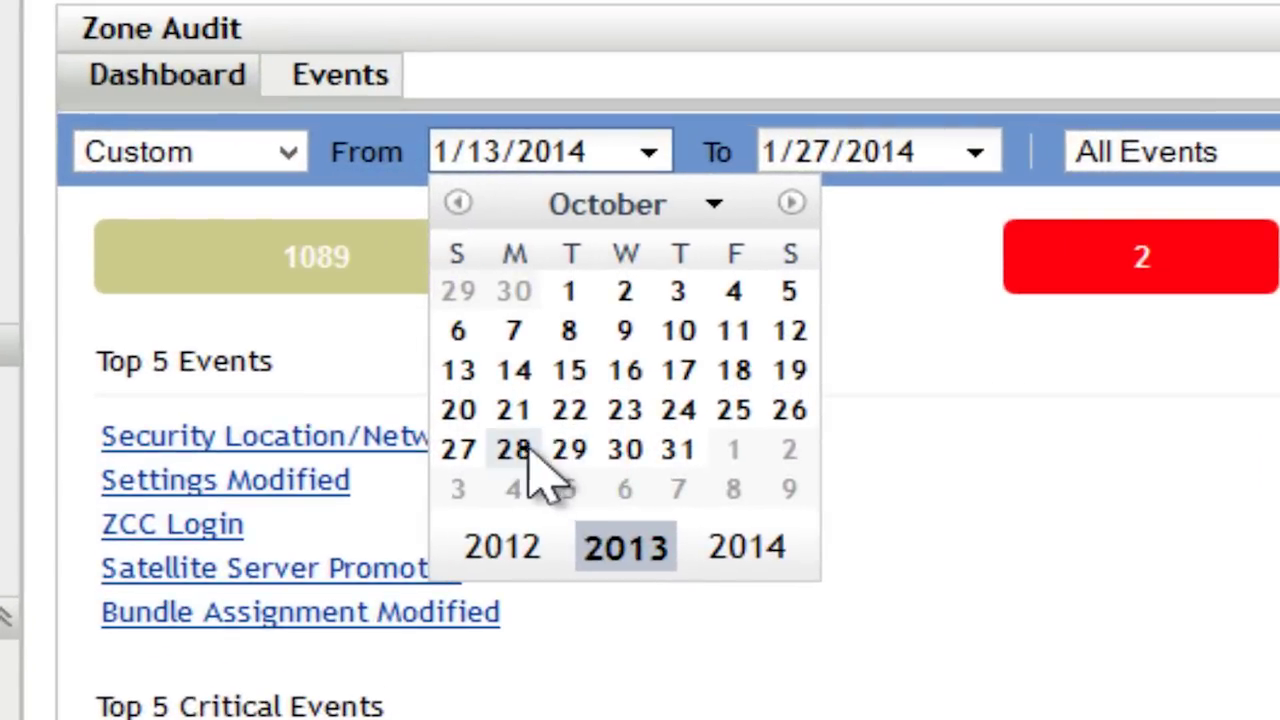
left_click(454, 302)
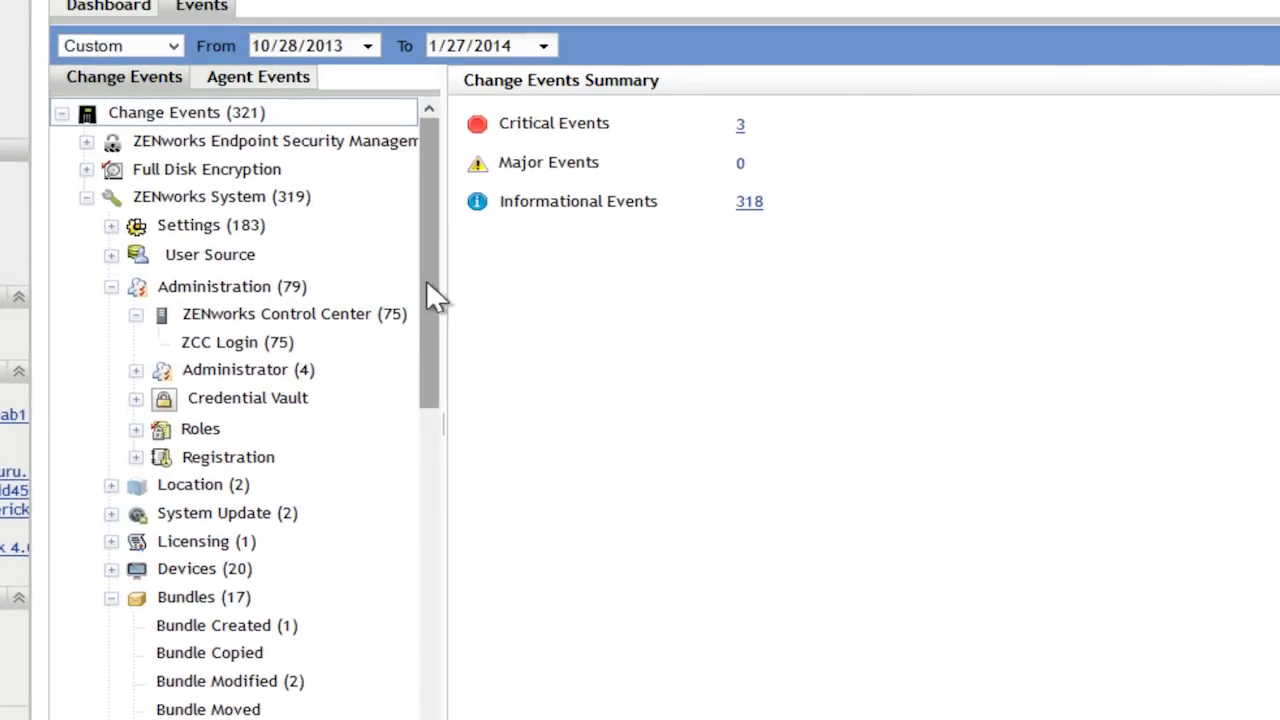
- List the Bundle Modified events and inspect the requirement changes recorded for /~bundles~/test
left_click(262, 348)
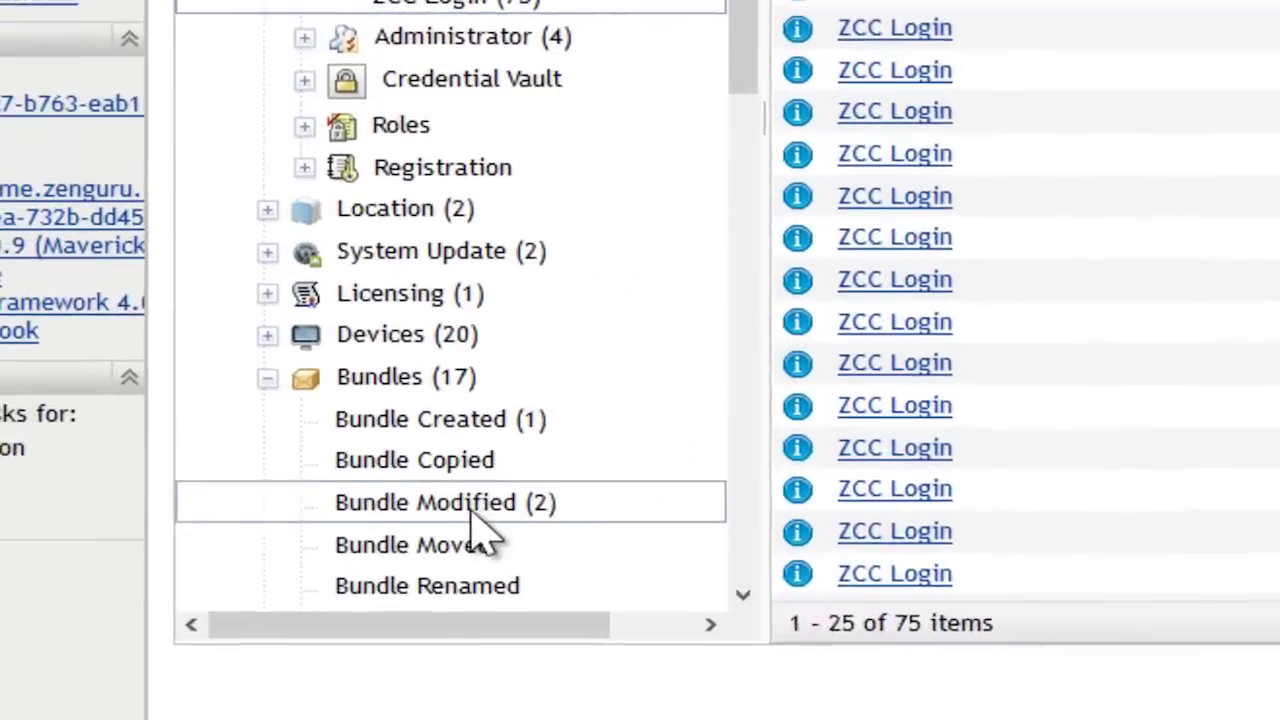
left_click(472, 514)
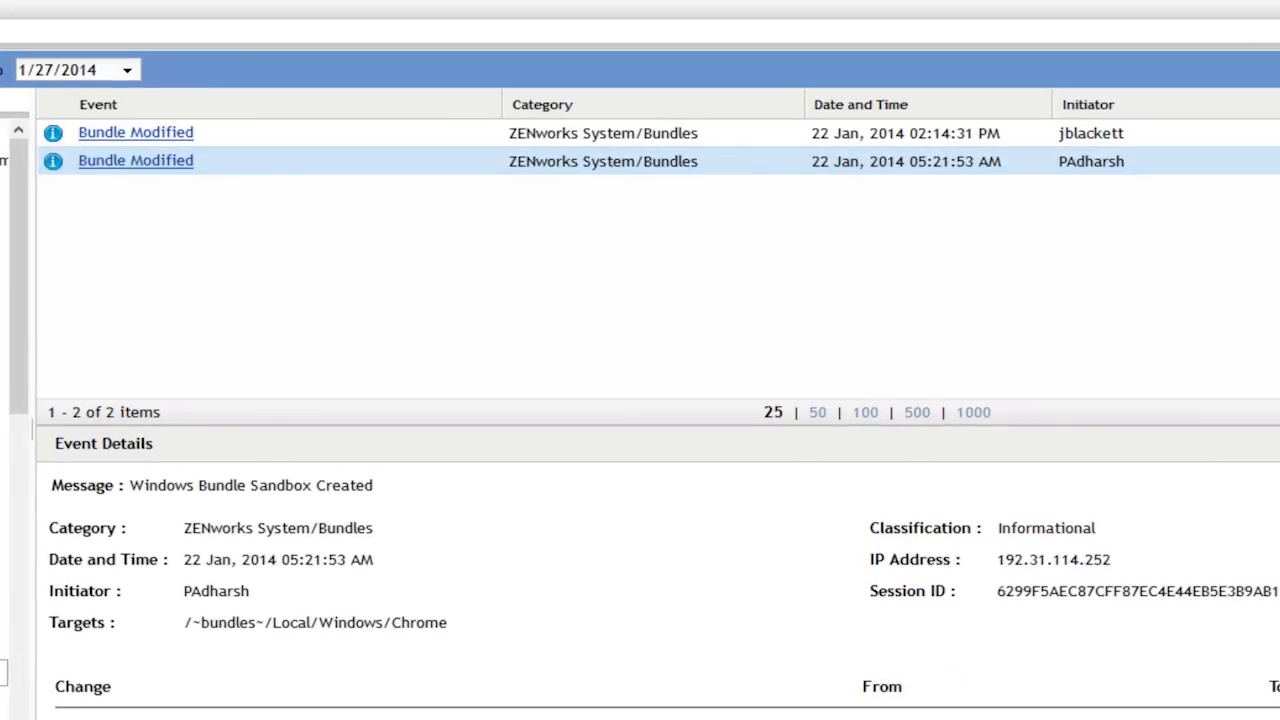
scroll(664, 594, "down", 1)
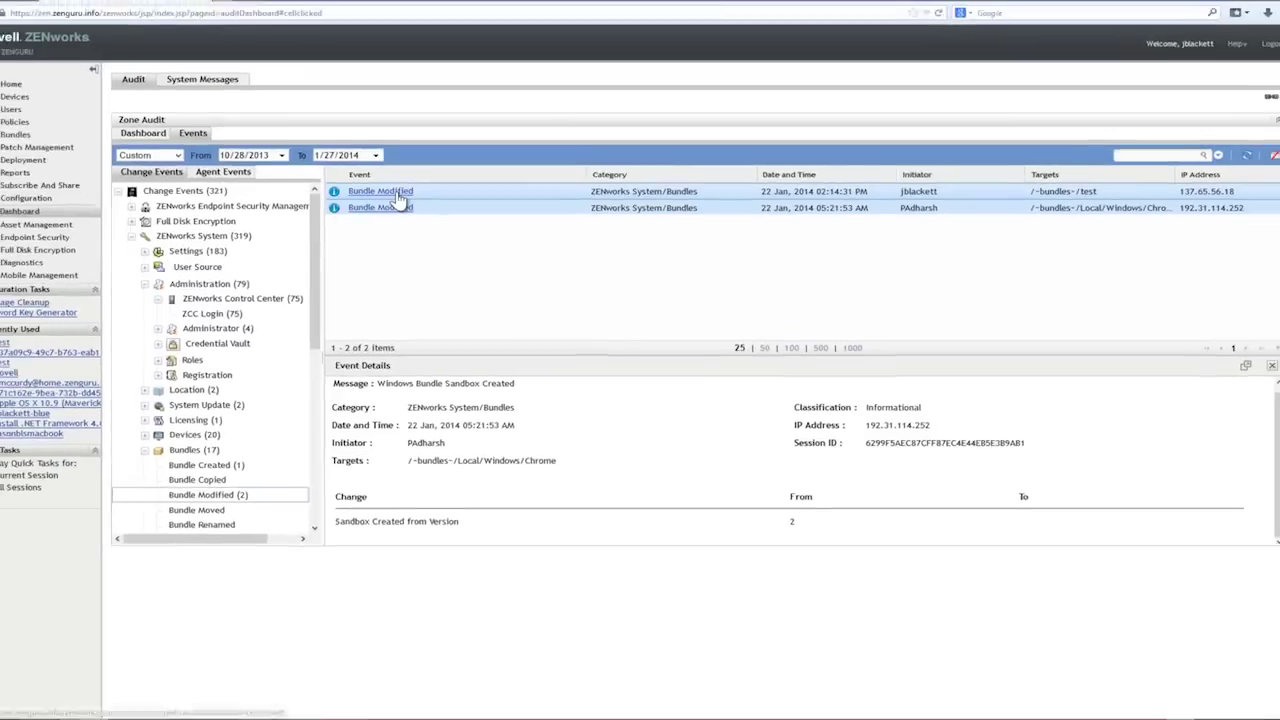
left_click(400, 195)
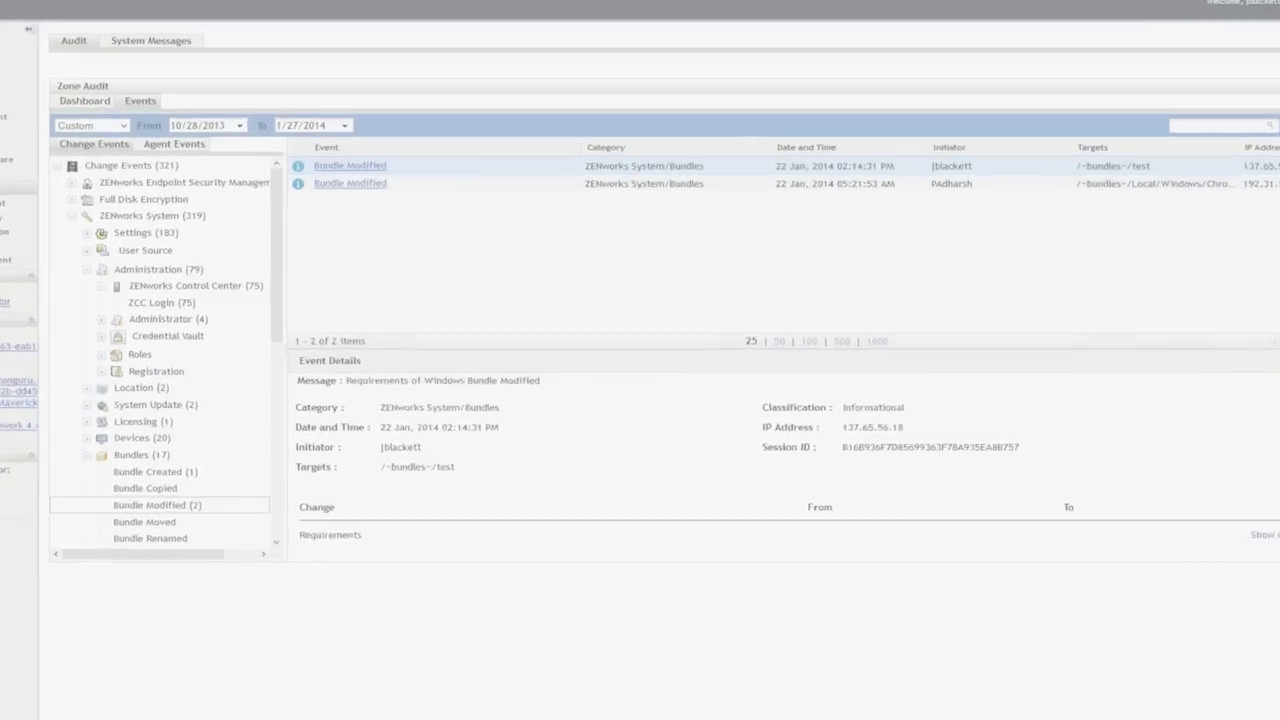
left_click(1196, 511)
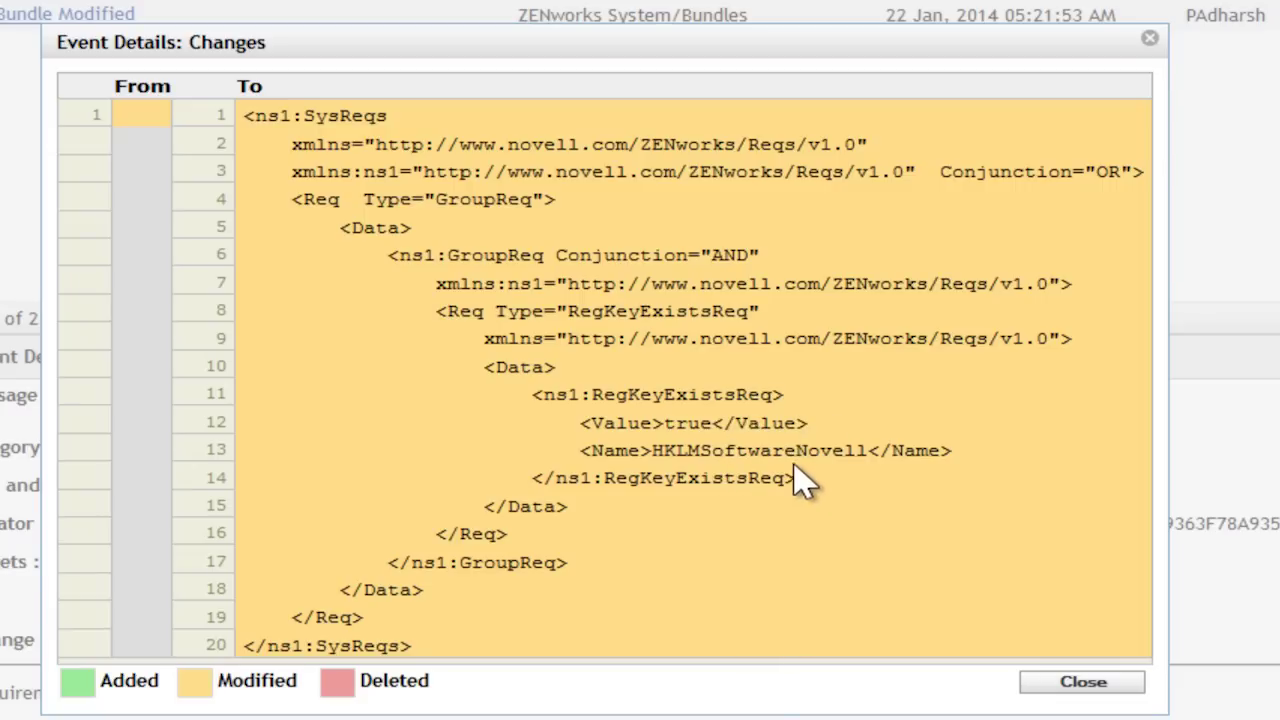
left_click(1150, 38)
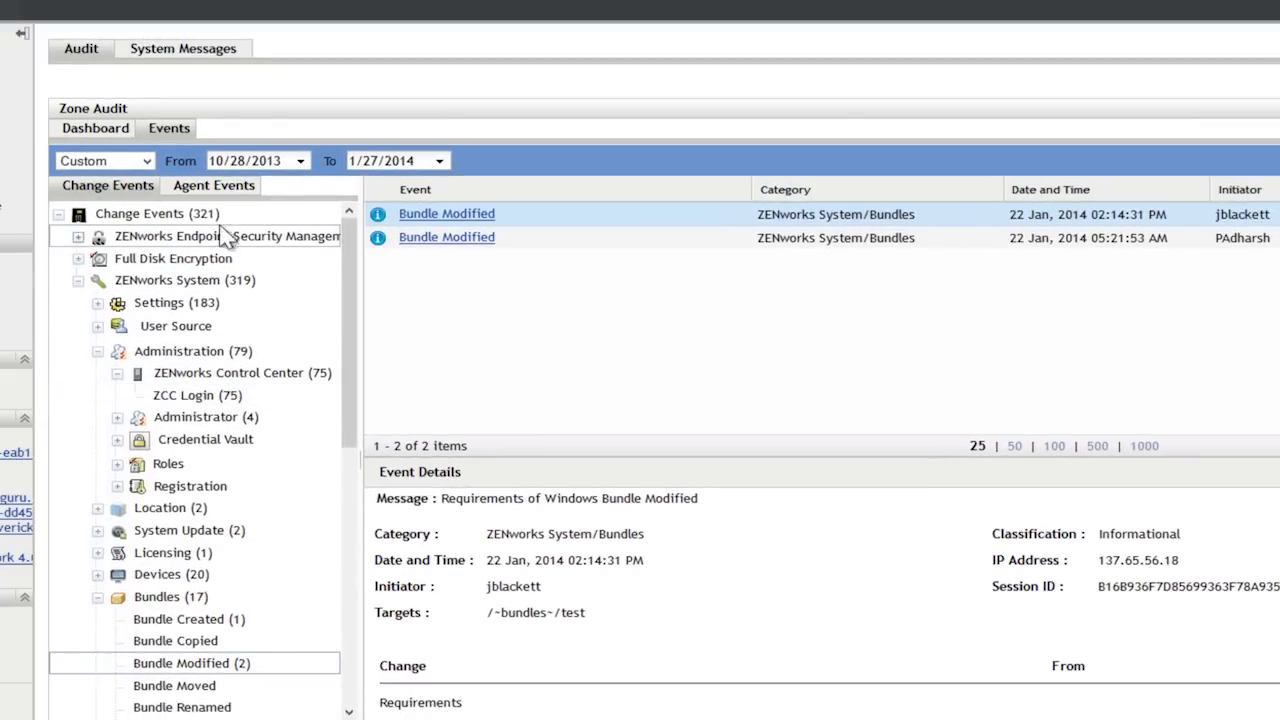
- Review the Authentication Failure, Removable Storage, Count Of Files Copied and Effective Policy agent events
left_click(212, 186)
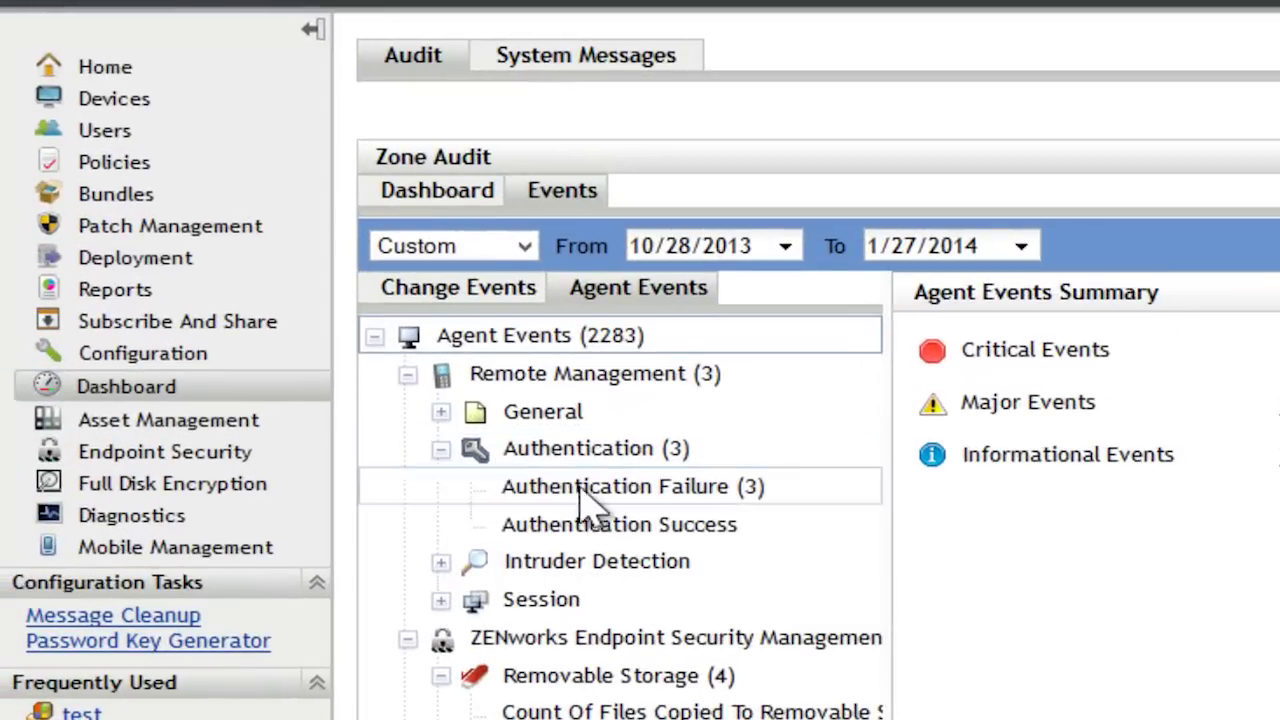
left_click(496, 446)
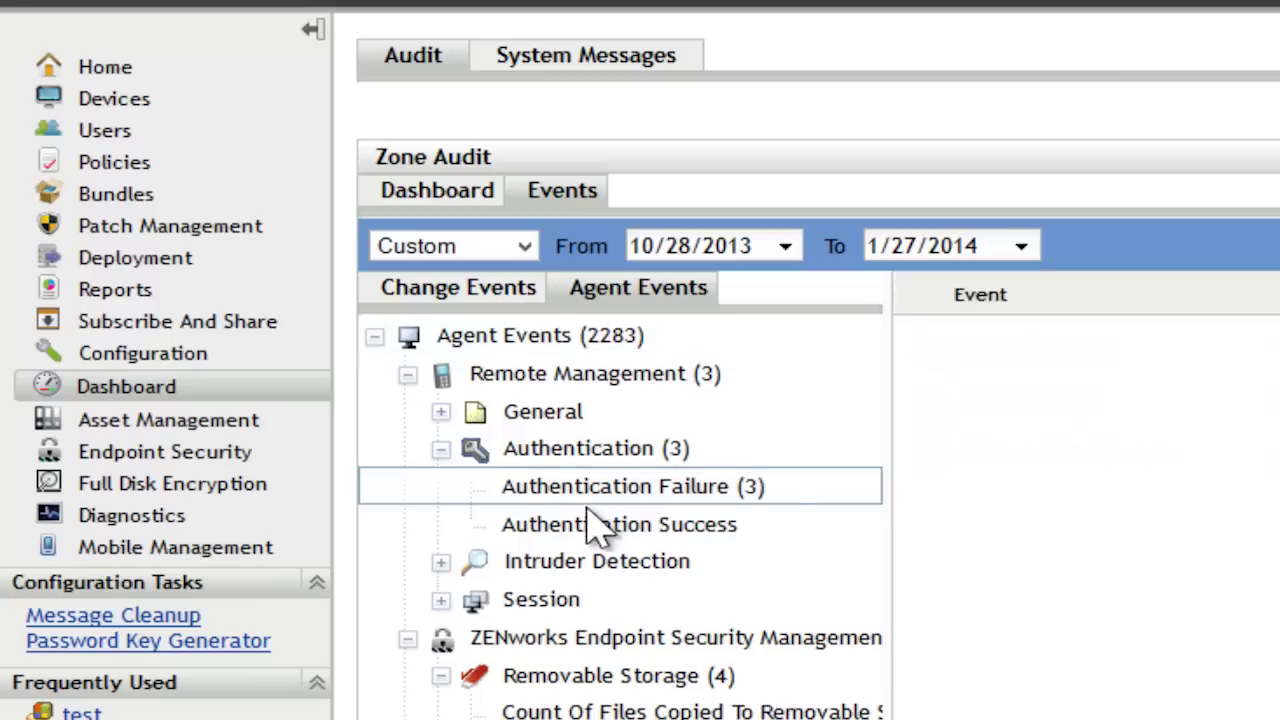
left_click(712, 680)
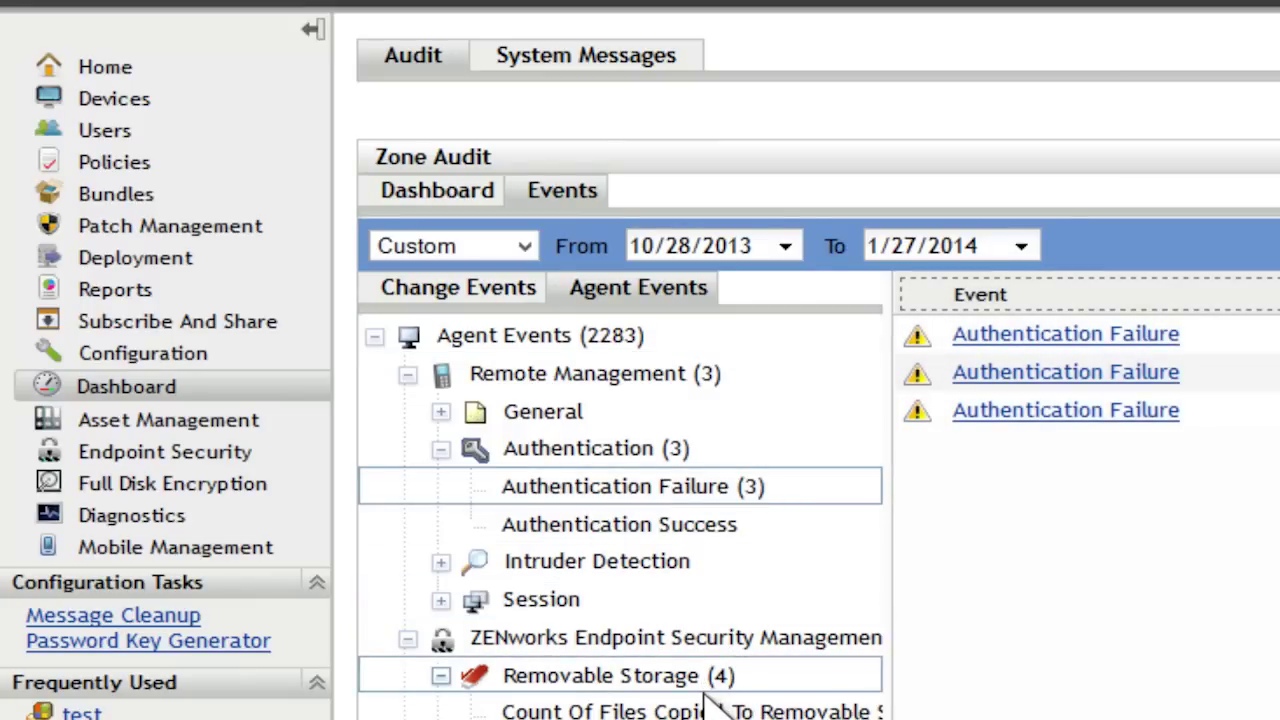
left_click(712, 708)
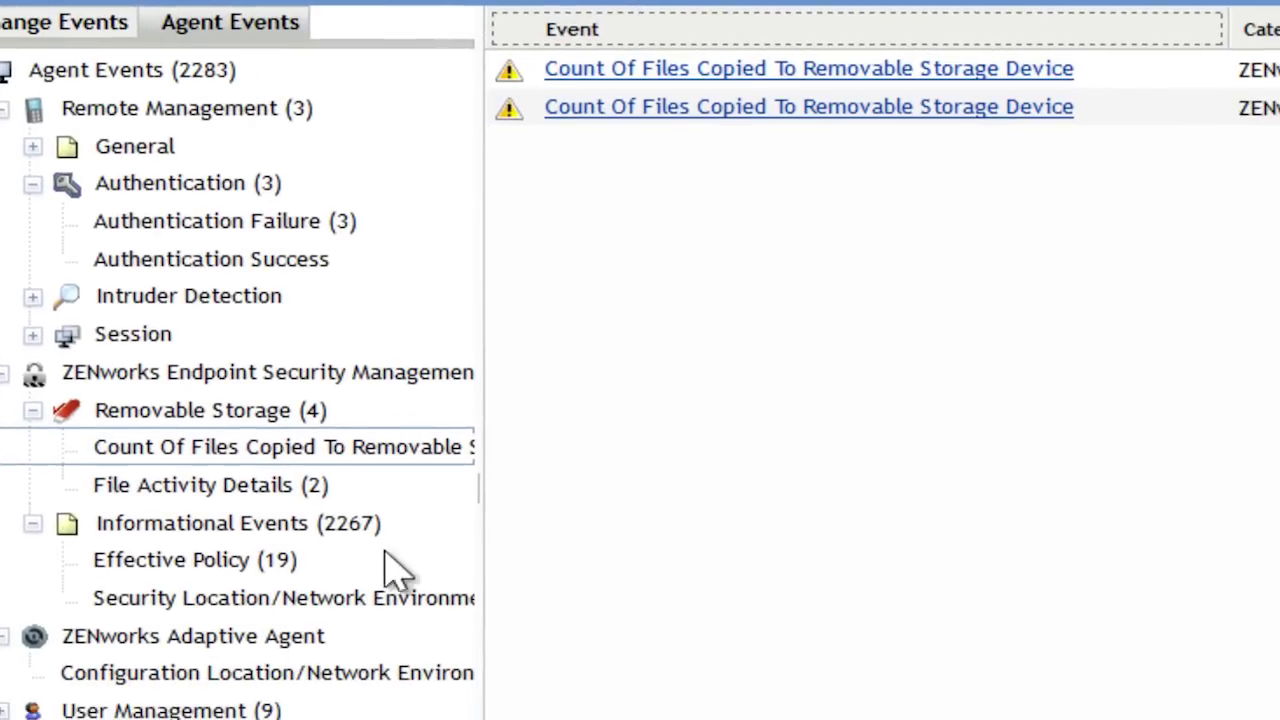
left_click(796, 719)
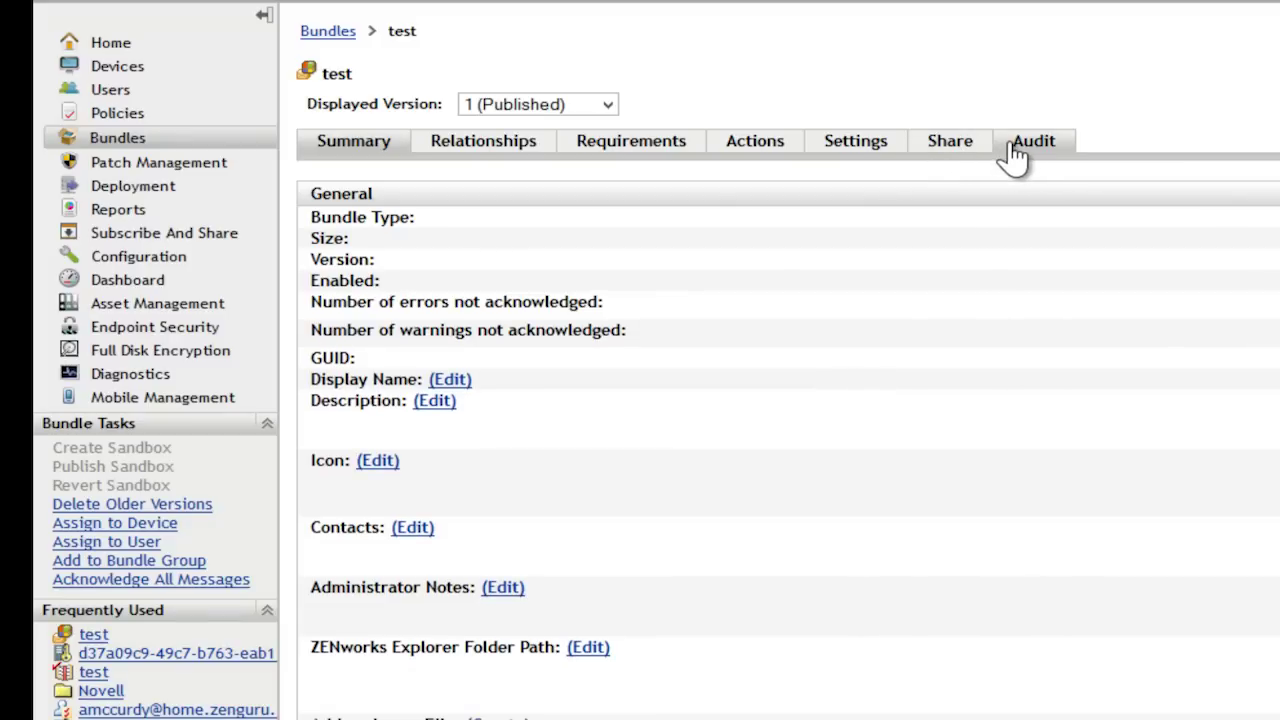
- Show the test bundle's six informational events from its Audit tab
left_click(1030, 141)
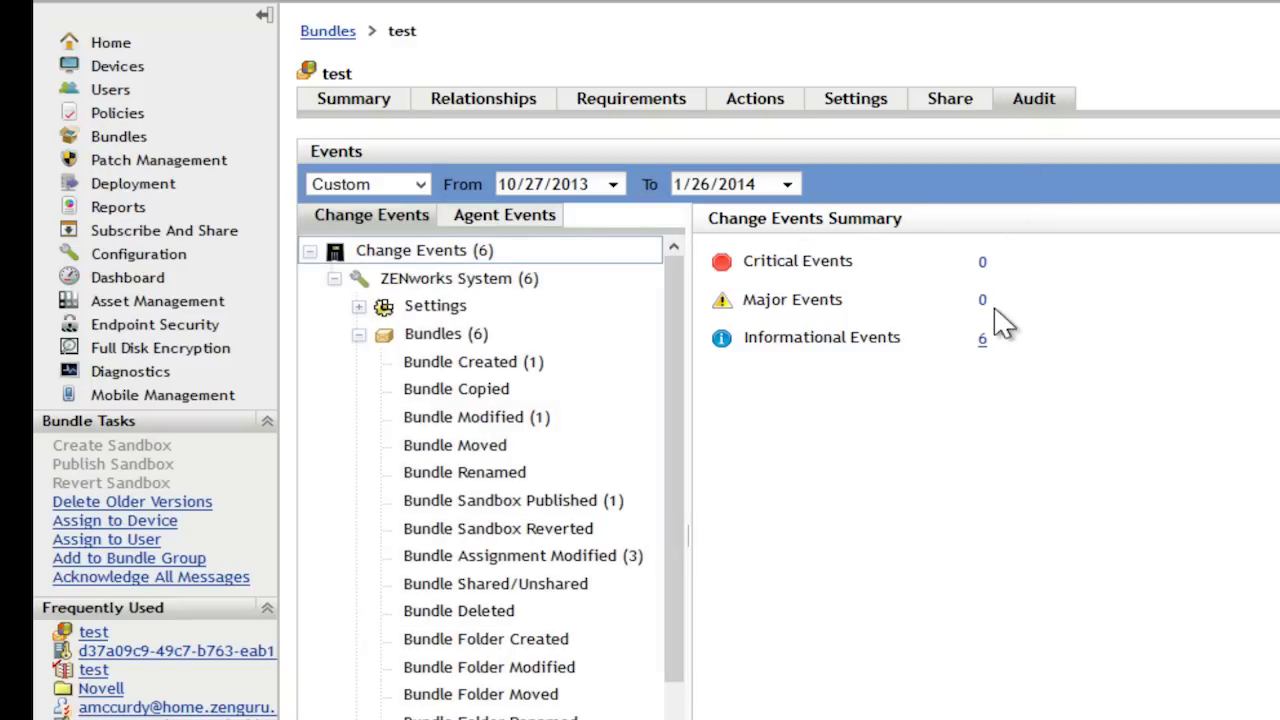
left_click(982, 342)
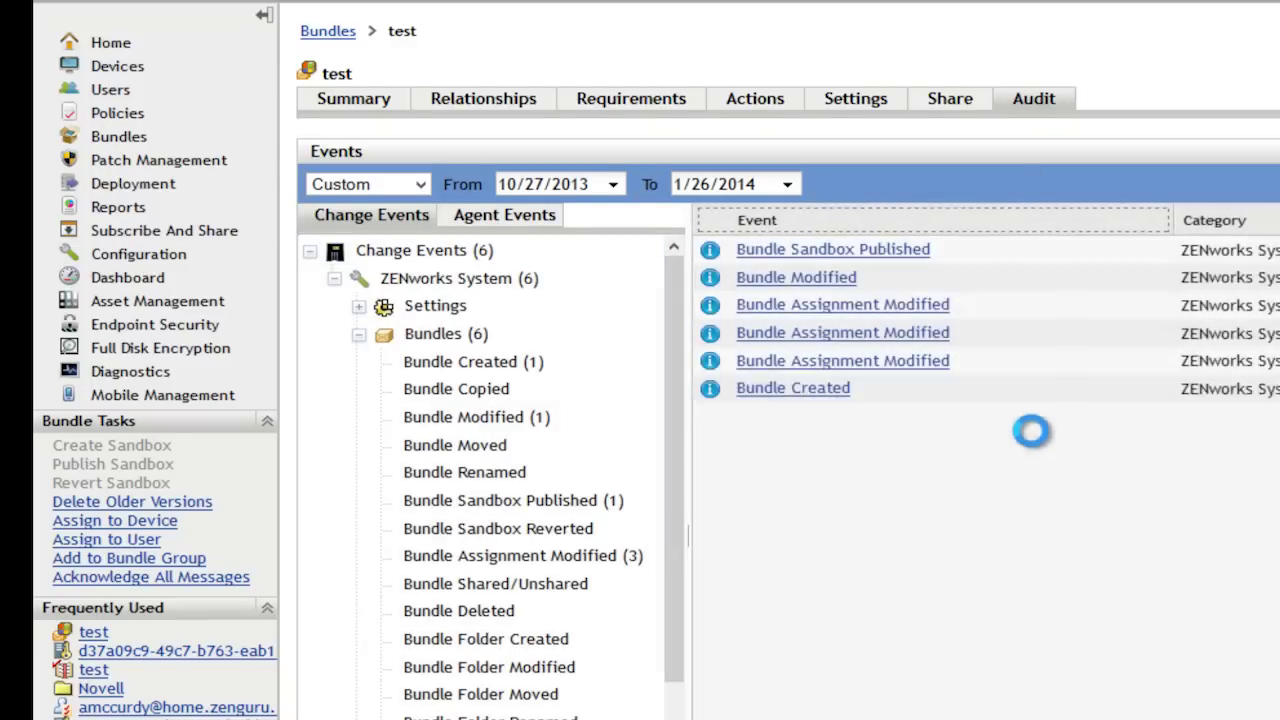